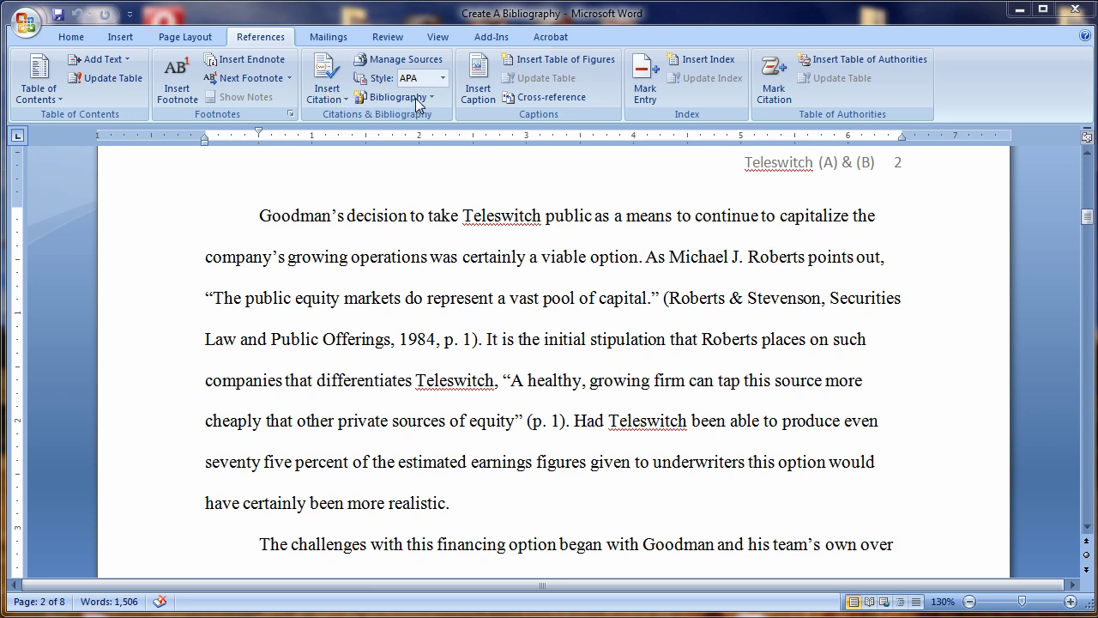
# - Open Edit Source for the 1984 Securities Law and Public Offerings citation
pyautogui.click(735, 299)
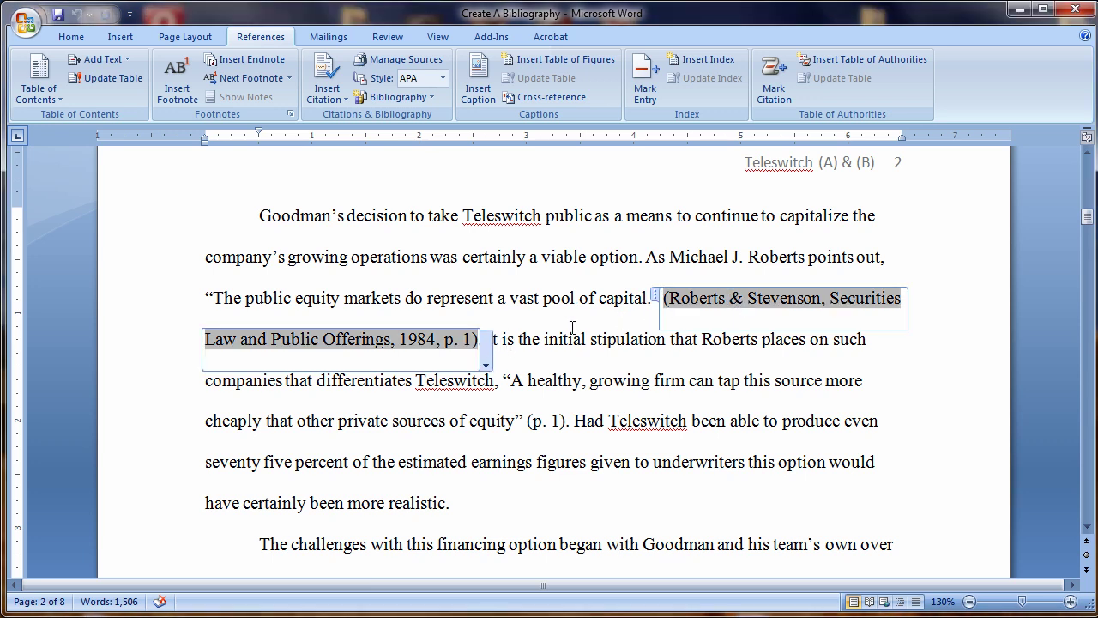
pyautogui.click(486, 365)
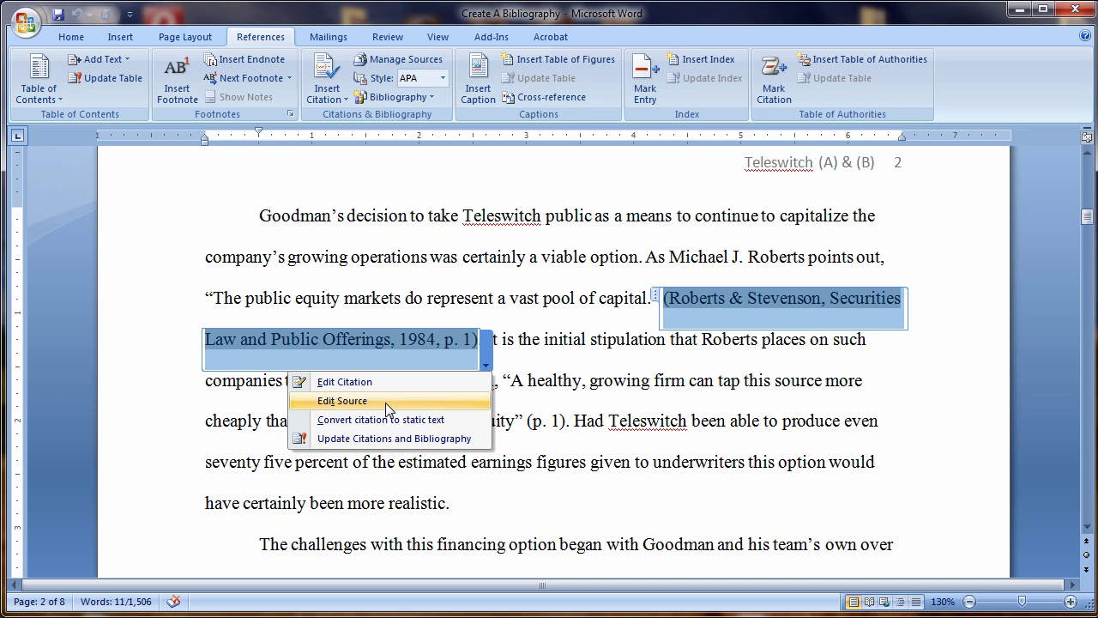
pyautogui.click(385, 402)
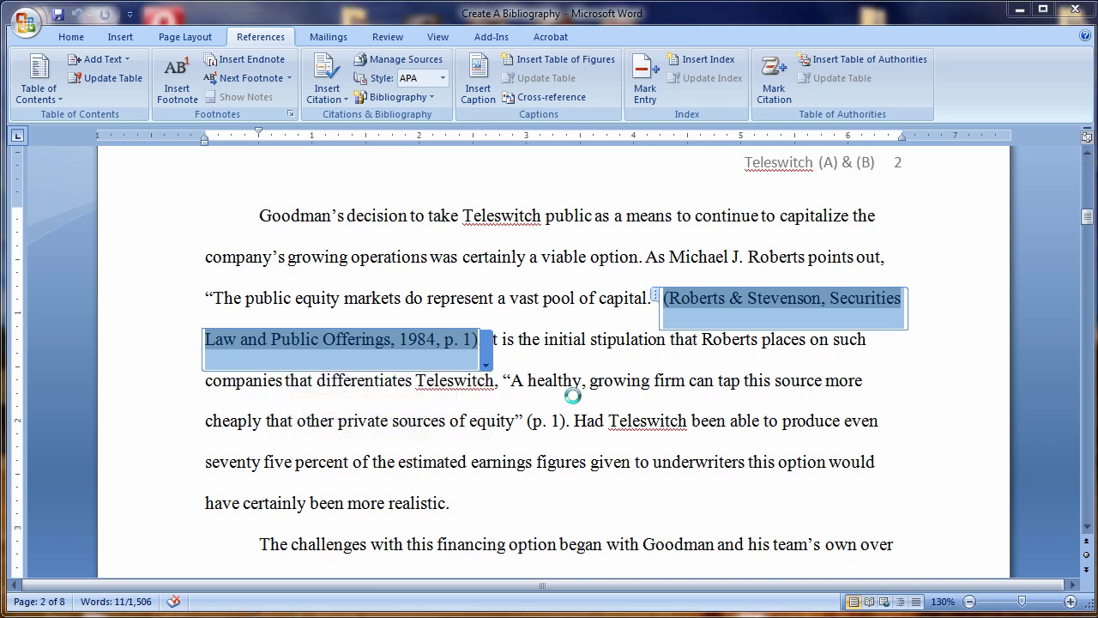
# - Confirm the source's two authors unchanged and save it so the citation updates
pyautogui.moveTo(594, 395); pyautogui.dragTo(521, 183)
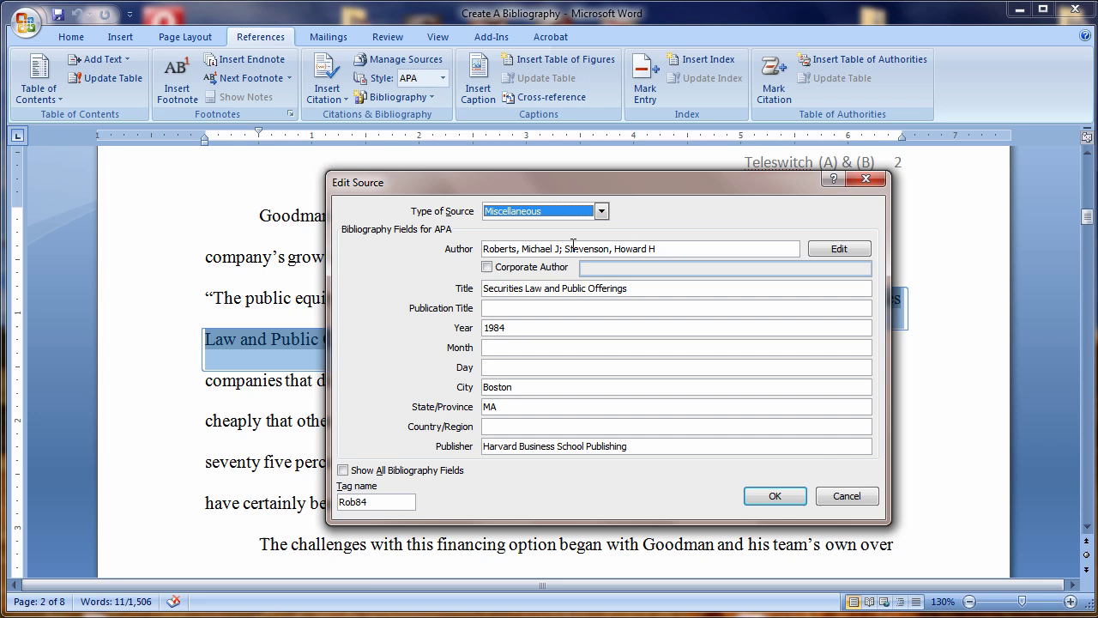
pyautogui.click(830, 251)
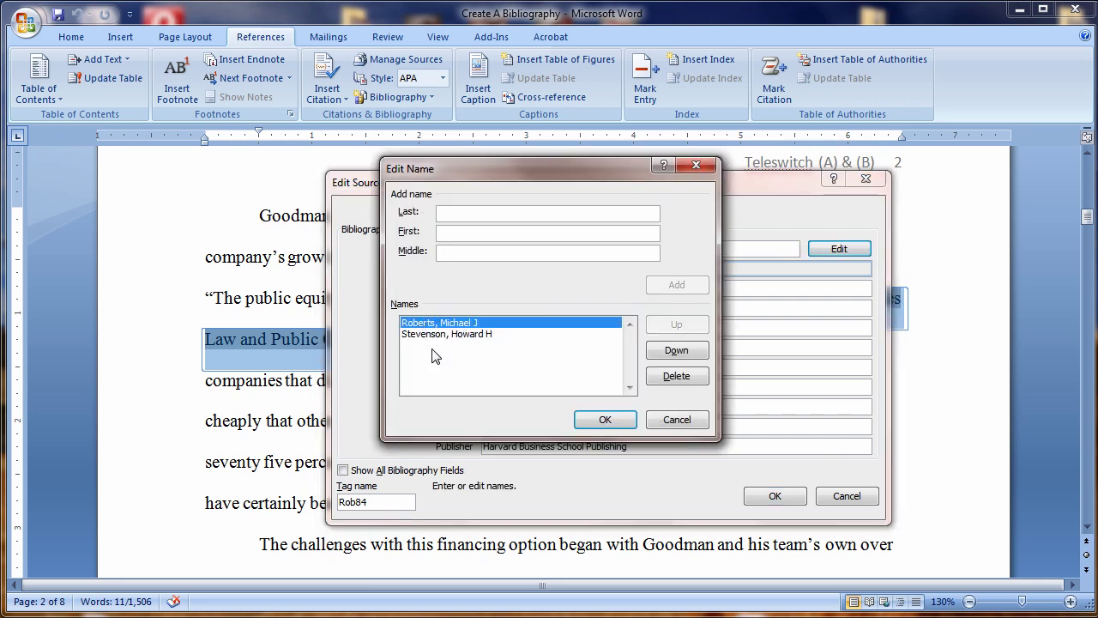
pyautogui.click(606, 421)
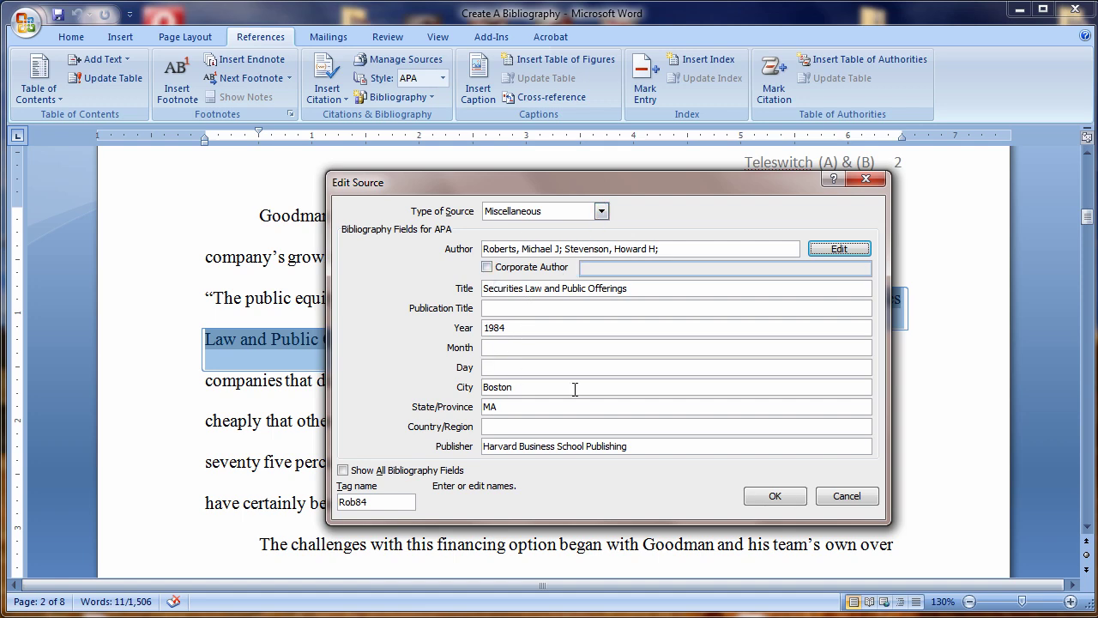
pyautogui.click(797, 495)
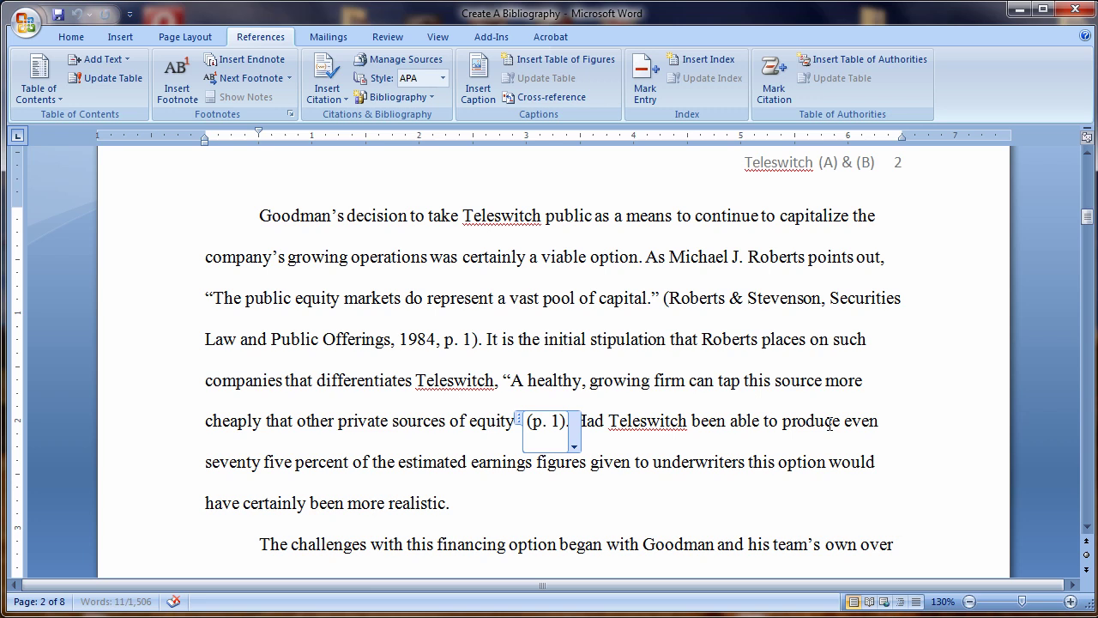
# - Put quotation marks around the passage from 'earnings' through 'more realistic'
pyautogui.click(472, 464)
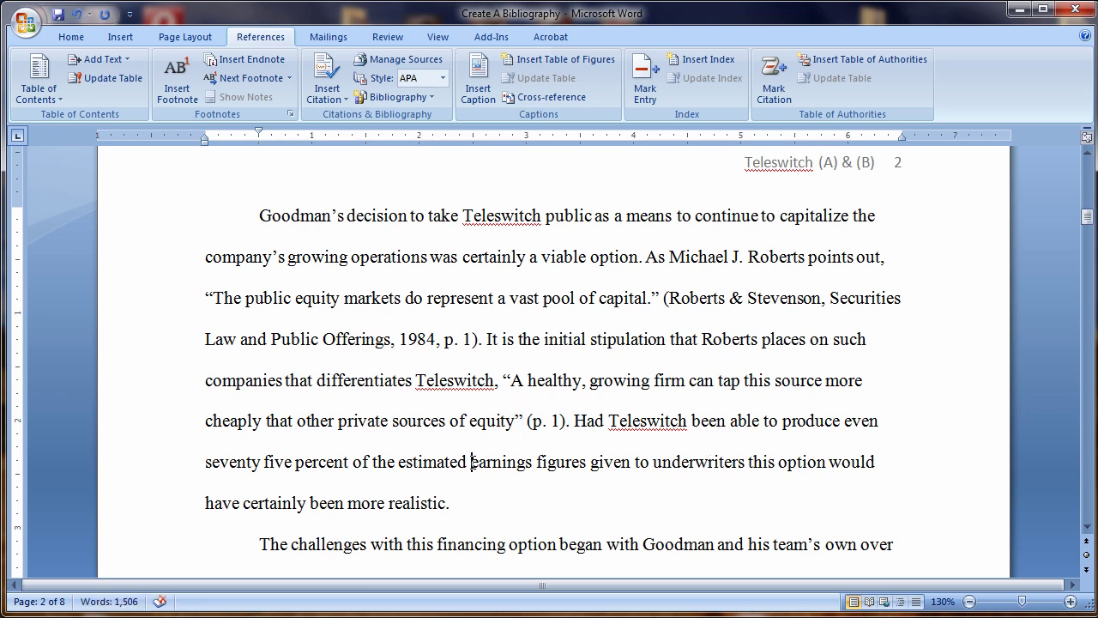
pyautogui.write('"')
pyautogui.press('Right')
pyautogui.press('Right')
pyautogui.press('Right')
pyautogui.press('Right')
pyautogui.press('Right')
pyautogui.press('Right')
pyautogui.press('Right')
pyautogui.press('Right')
pyautogui.press('Right')
pyautogui.press('Right')
pyautogui.press('Right')
pyautogui.press('Right')
pyautogui.press('Right')
pyautogui.press('Right')
pyautogui.press('Right')
pyautogui.press('Right')
pyautogui.press('Right')
pyautogui.press('Right')
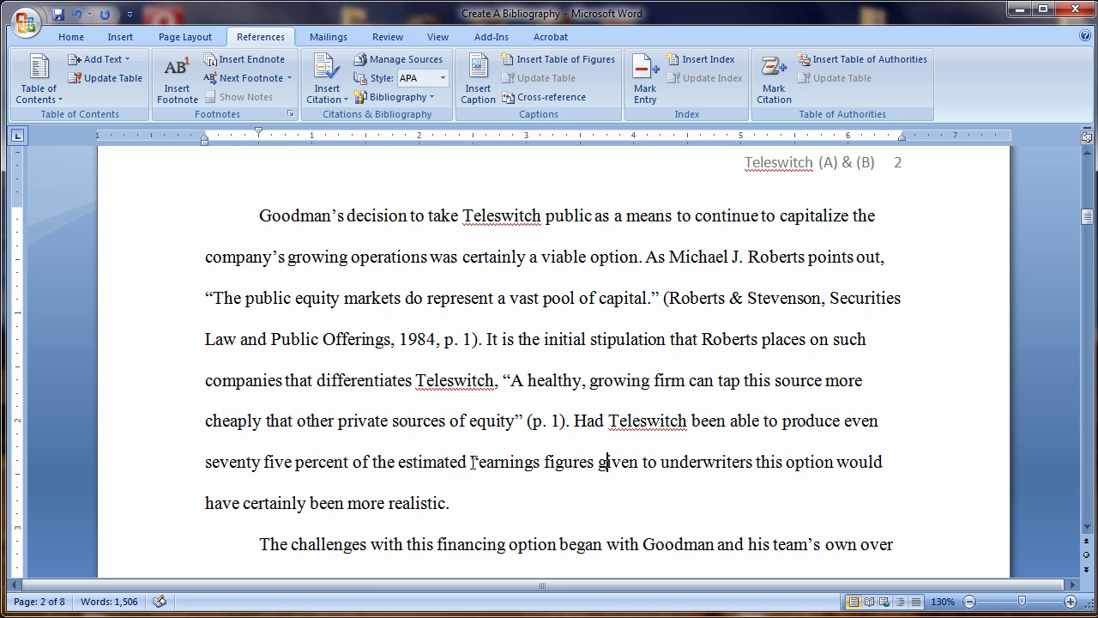
pyautogui.press('Right')
pyautogui.press('Right')
pyautogui.press('Right')
pyautogui.press('Right')
pyautogui.press('Right')
pyautogui.press('Right')
pyautogui.press('Right')
pyautogui.press('Right')
pyautogui.press('Right')
pyautogui.press('Right')
pyautogui.press('Right')
pyautogui.press('Right')
pyautogui.press('Right')
pyautogui.press('Right')
pyautogui.press('Right')
pyautogui.press('Right')
pyautogui.press('Right')
pyautogui.press('Right')
pyautogui.press('Right')
pyautogui.press('Right')
pyautogui.click(446, 503)
pyautogui.write('"')
pyautogui.click(331, 95)
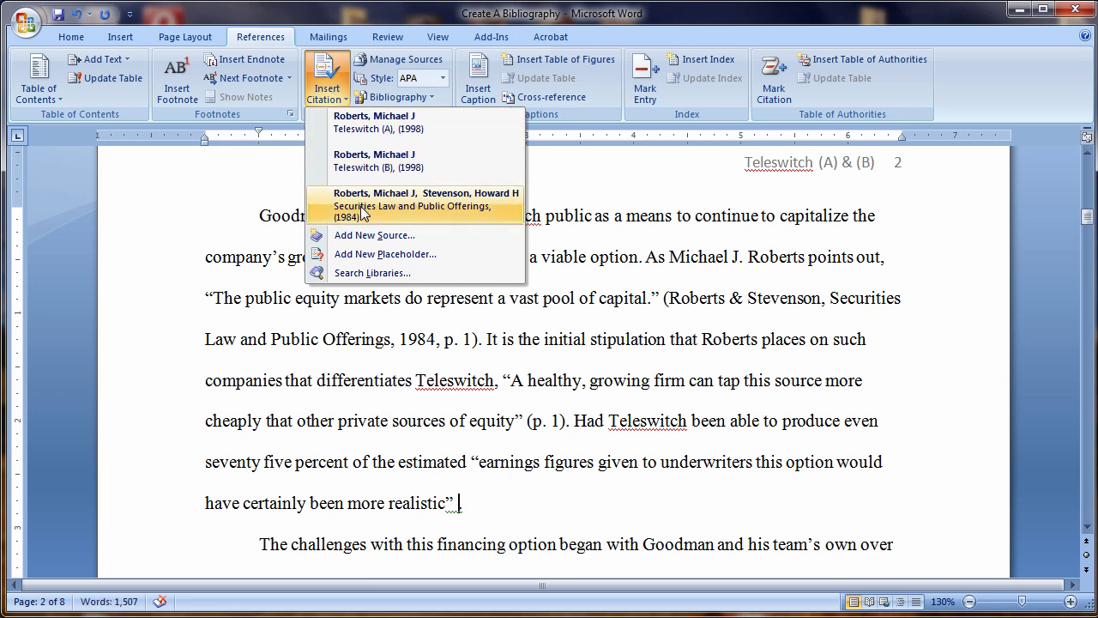
# - Create a new Web site source and enter its author's last, first and middle names
pyautogui.click(364, 236)
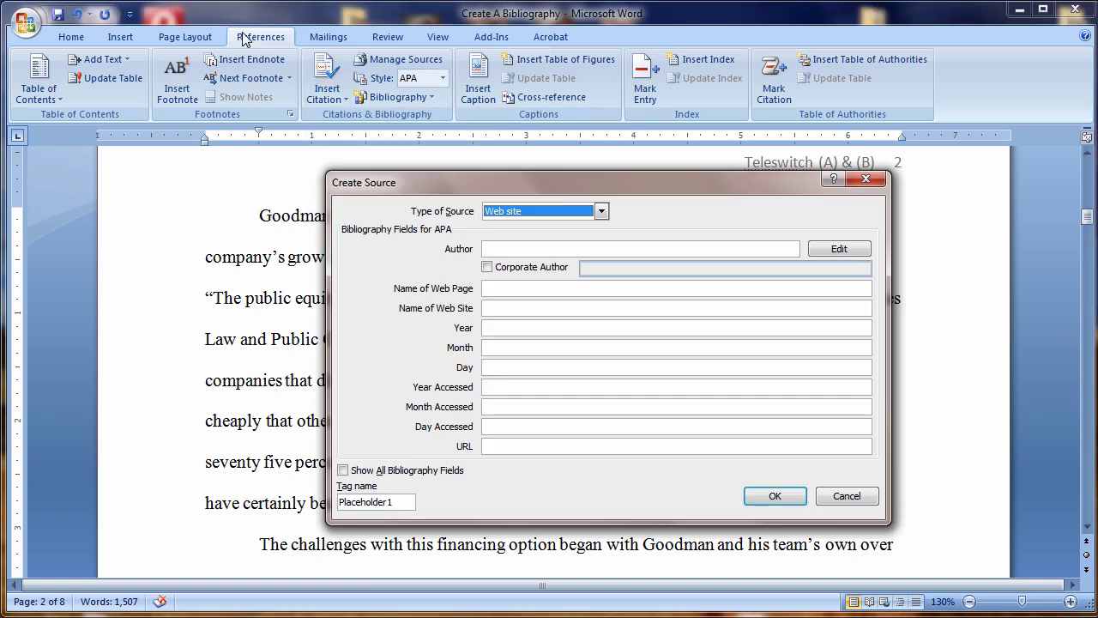
pyautogui.click(556, 247)
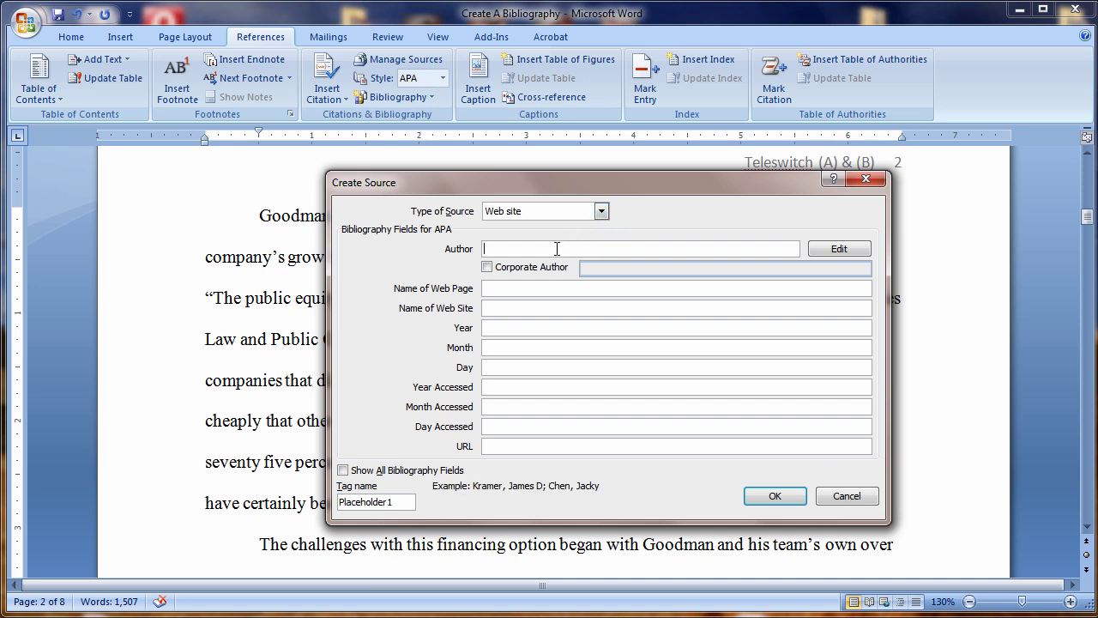
pyautogui.click(826, 253)
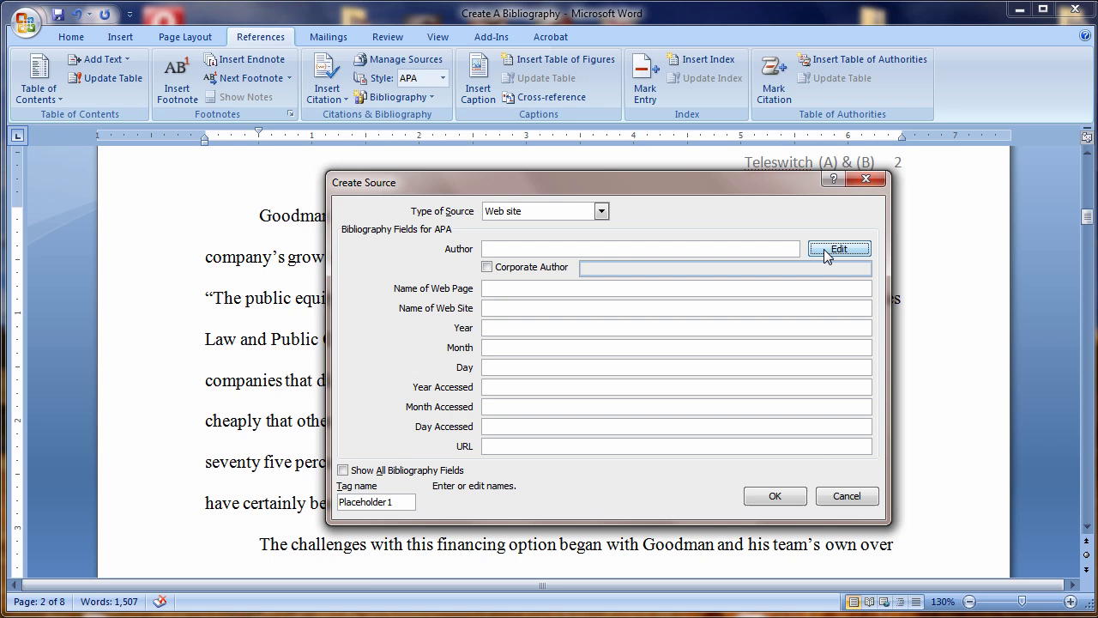
pyautogui.write('Magidson')
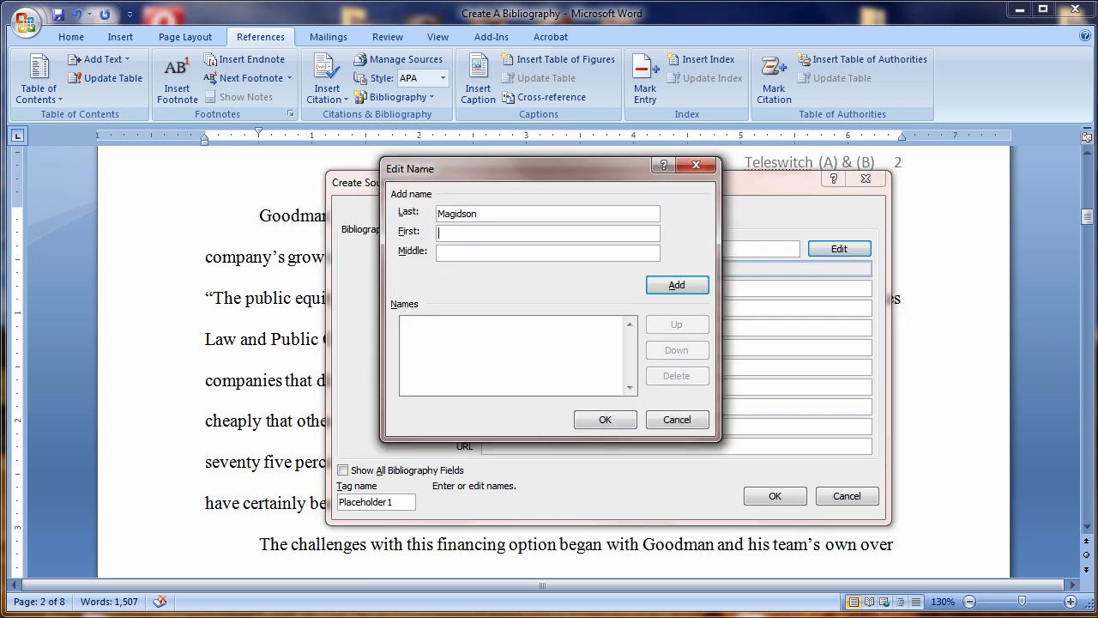
pyautogui.write('Eric')
pyautogui.write('J')
pyautogui.write('ames')
pyautogui.click(686, 285)
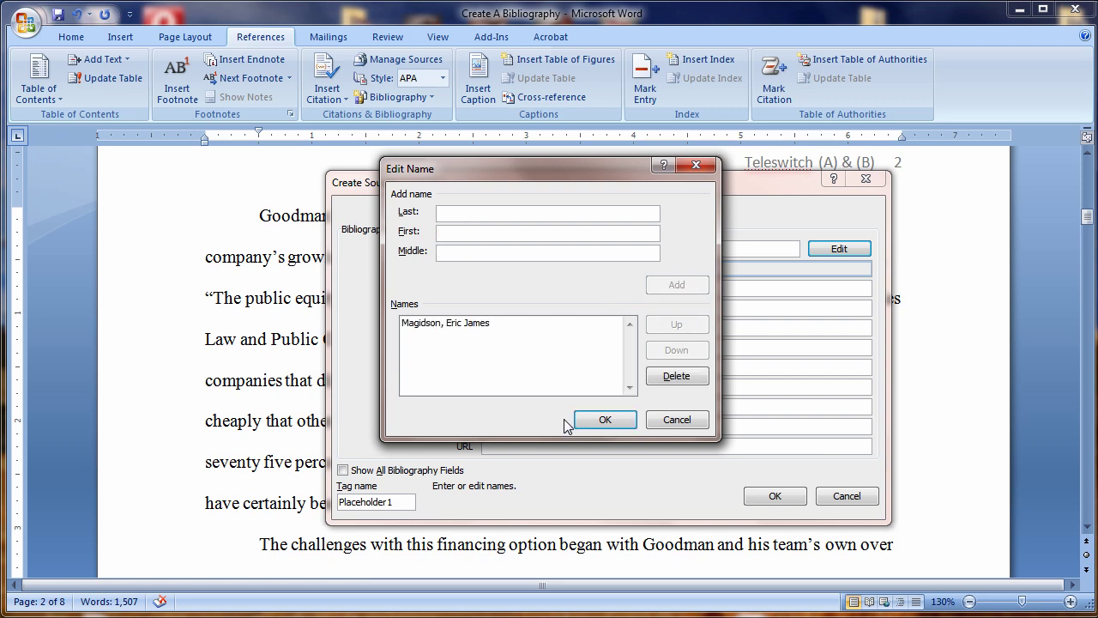
pyautogui.click(602, 419)
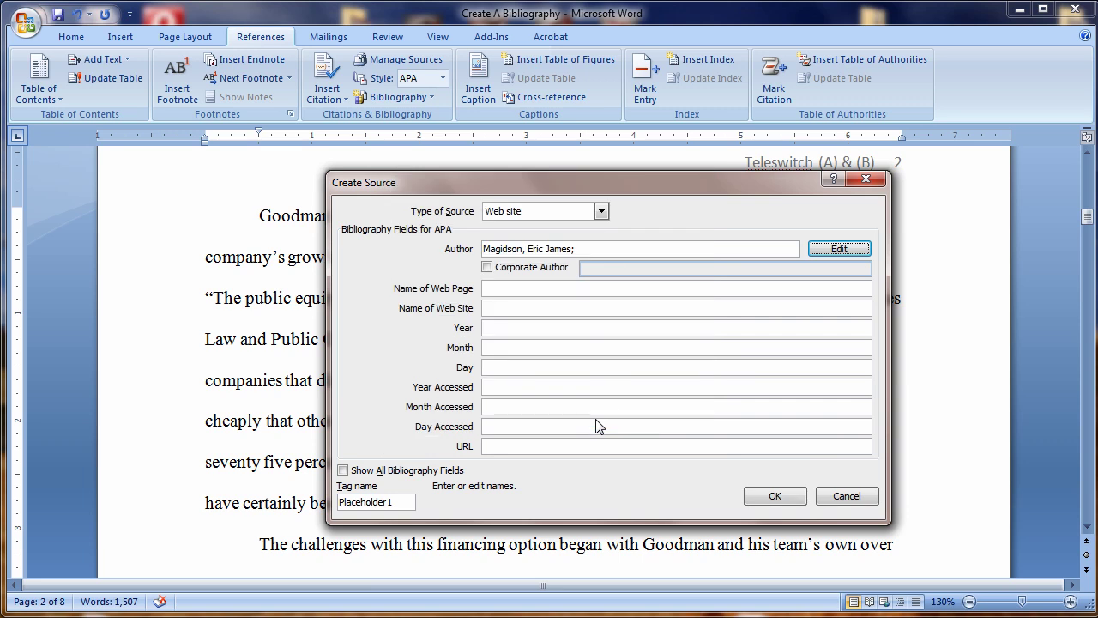
# - Enter page name 'Information on Corporate Earnings' and site name 'corpearnandtaxes.com'
pyautogui.click(505, 289)
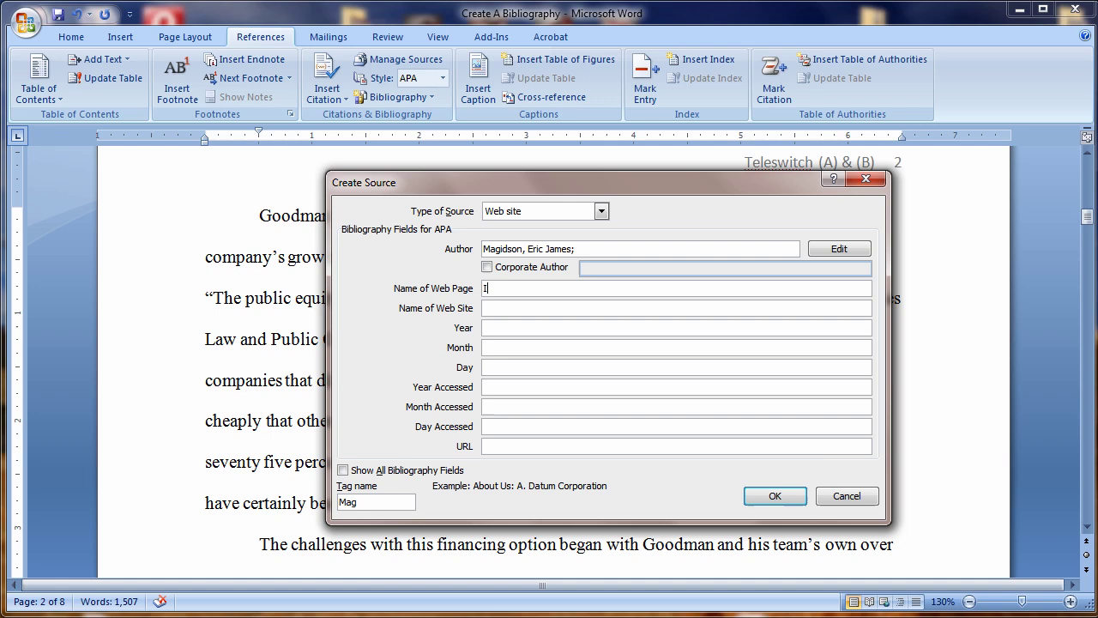
pyautogui.write('Information')
pyautogui.moveTo(496, 190)
pyautogui.mouseDown()
pyautogui.moveTo(494, 83)
pyautogui.moveTo(497, 177)
pyautogui.mouseUp()
pyautogui.write('on')
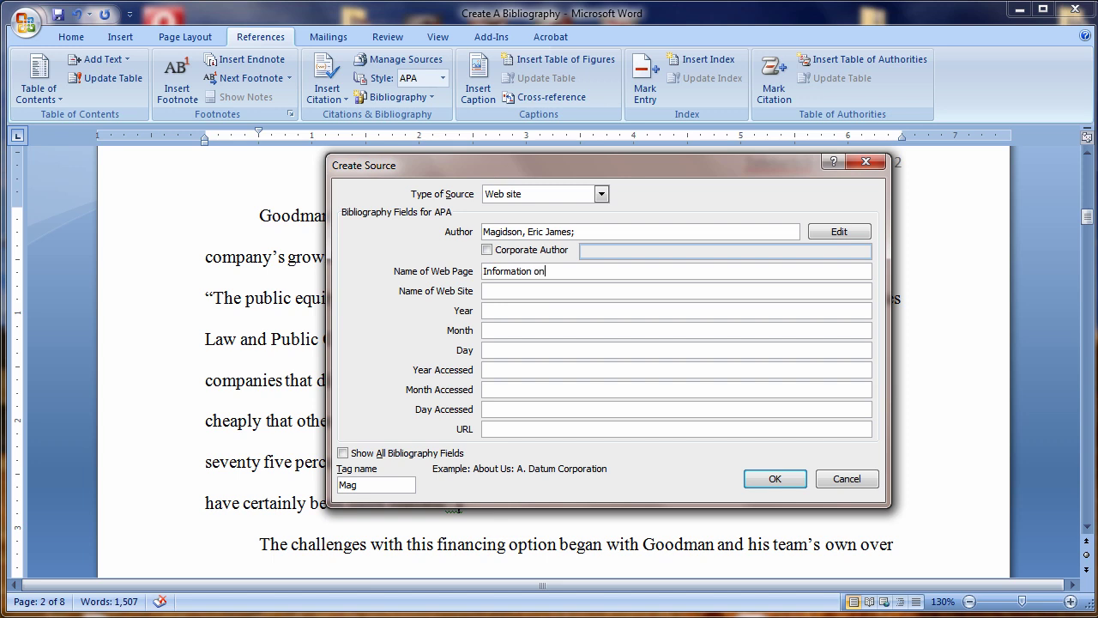
pyautogui.write(' Corporate Earnings')
pyautogui.click(485, 291)
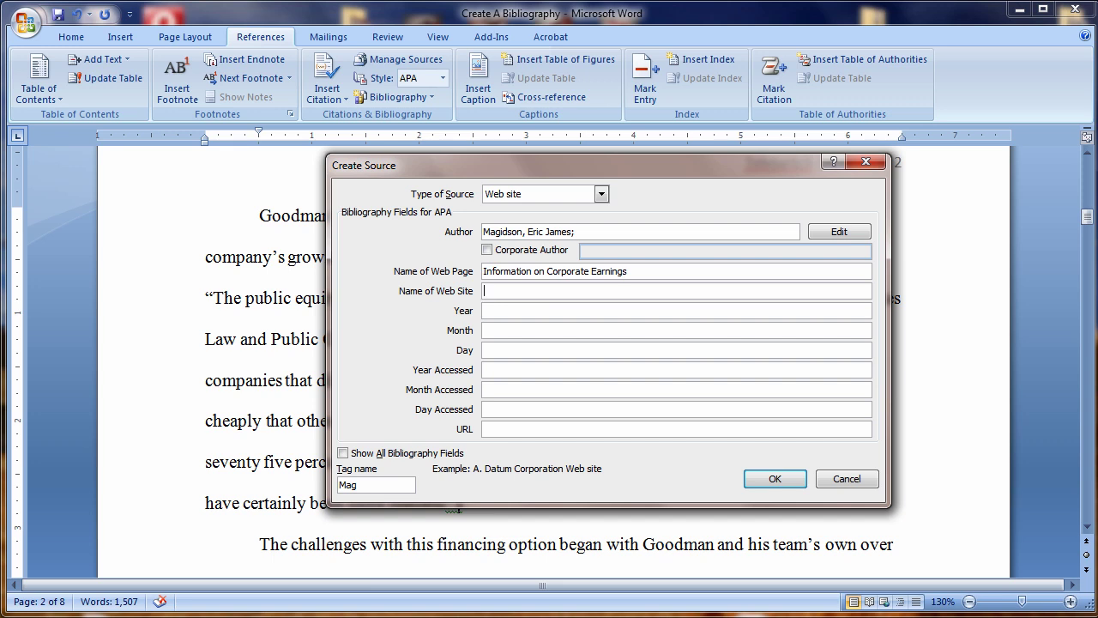
pyautogui.write('corpearnandtaxes.com')
# - Enter publication date 2008, month 4, day 23, and accessed year 2010
pyautogui.click(513, 311)
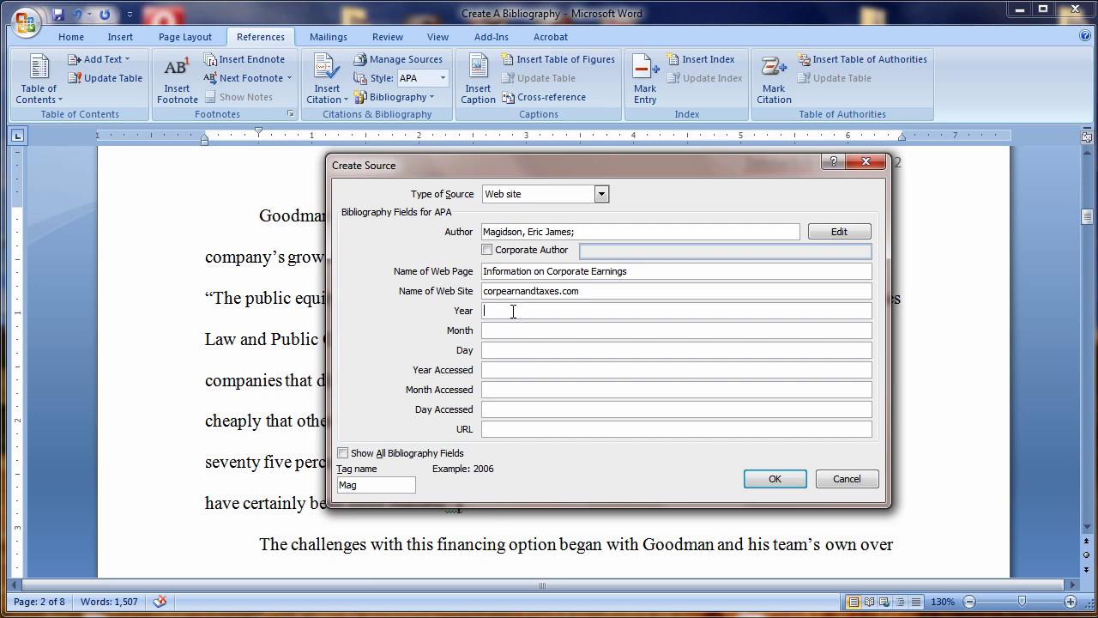
pyautogui.write('2008')
pyautogui.click(485, 331)
pyautogui.write('4')
pyautogui.press('Tab')
pyautogui.write('23')
pyautogui.press('Tab')
pyautogui.write('201')
pyautogui.press('Tab')
pyautogui.press('Tab')
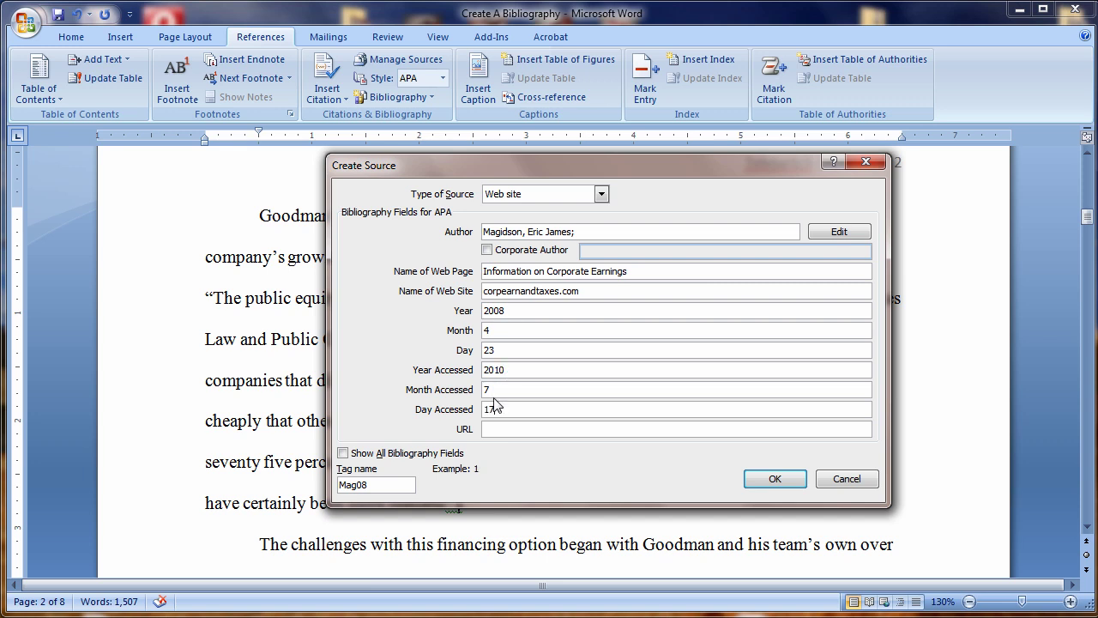
pyautogui.click(486, 430)
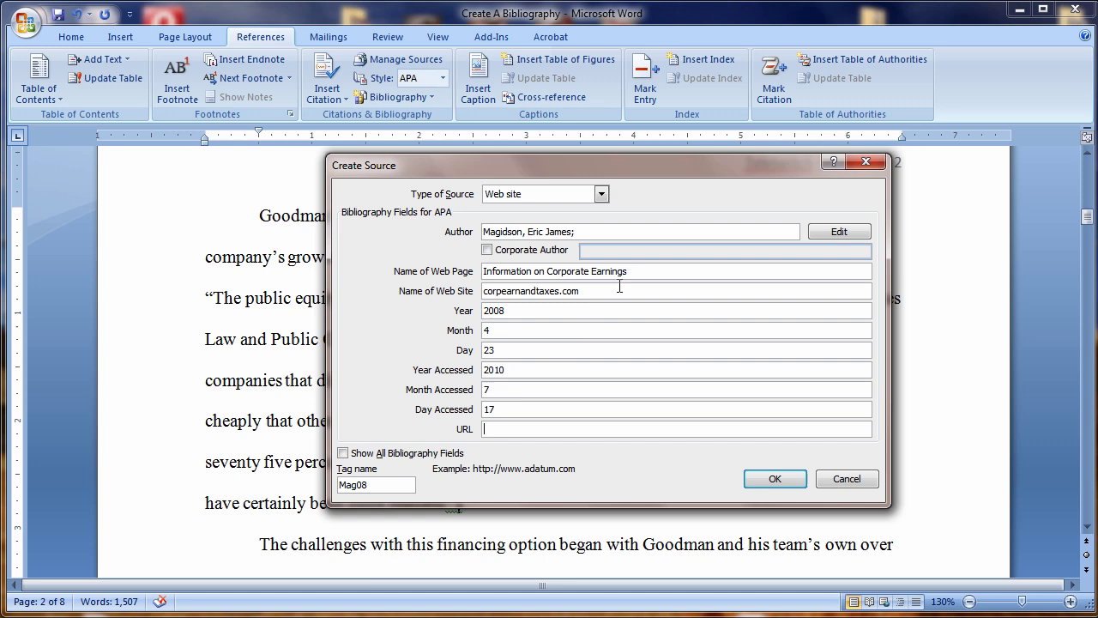
pyautogui.moveTo(593, 289); pyautogui.dragTo(471, 293)
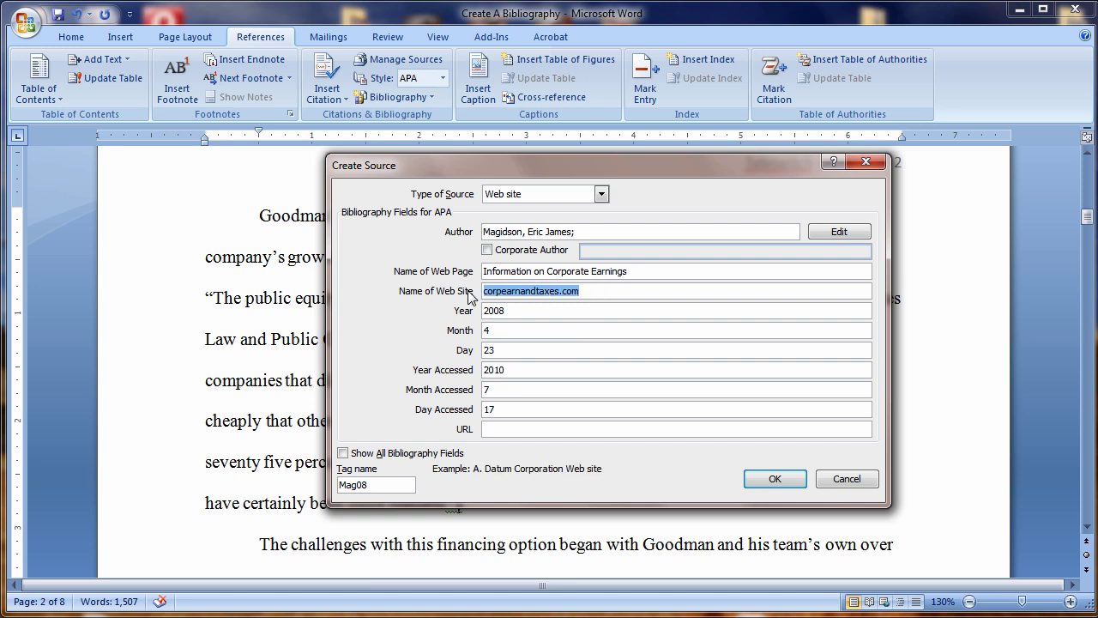
pyautogui.click(516, 428)
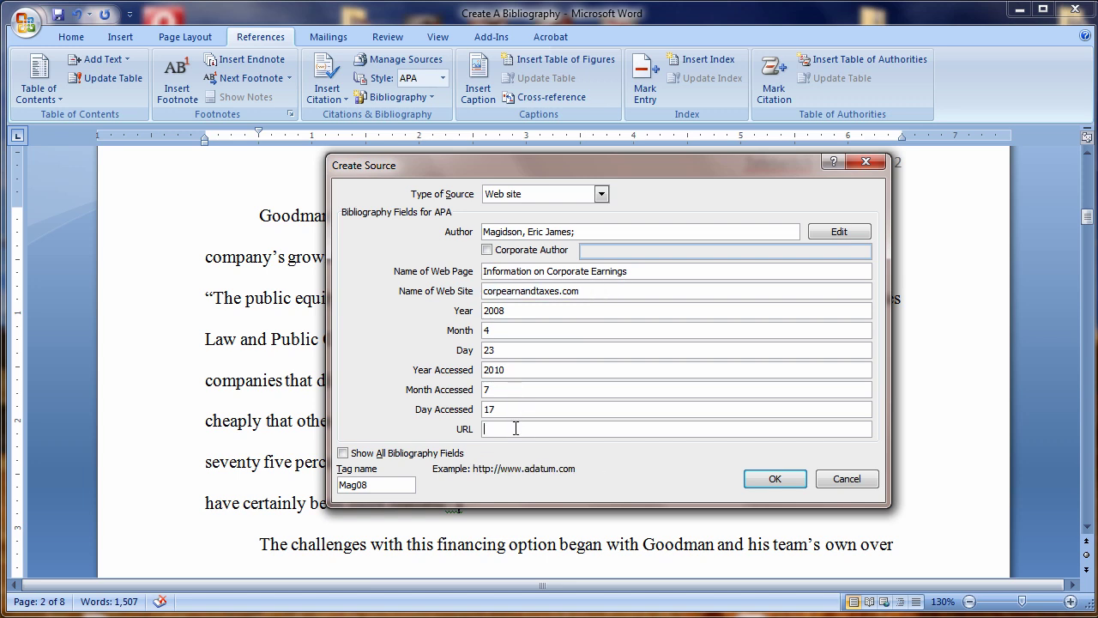
pyautogui.write('http://www')
pyautogui.moveTo(589, 290); pyautogui.dragTo(475, 292)
pyautogui.hotkey('ctrl', 'c')
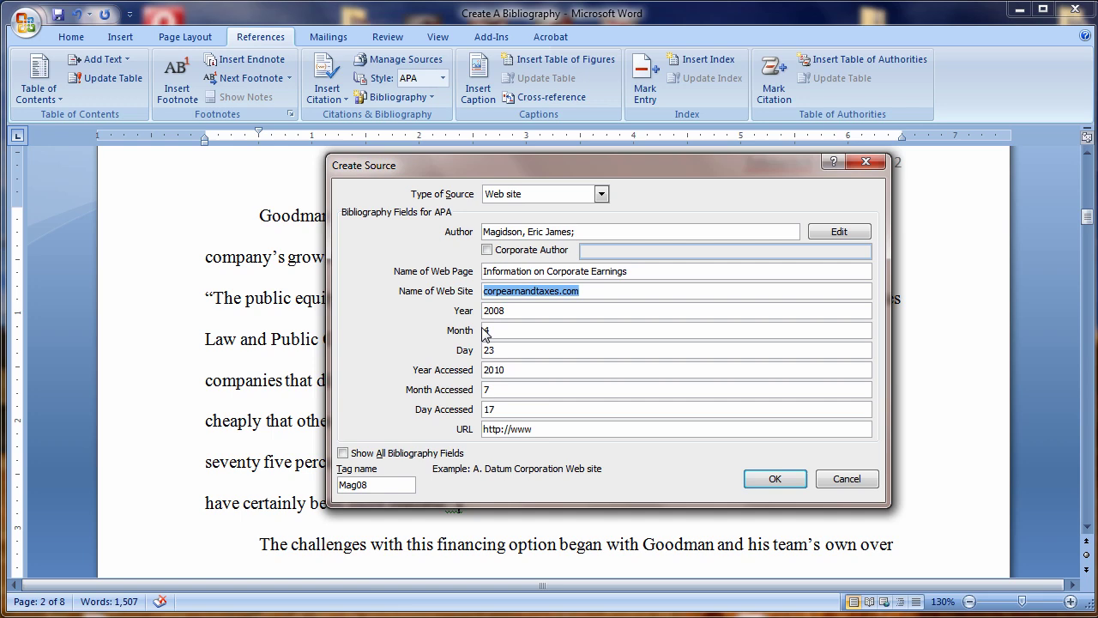
pyautogui.click(550, 428)
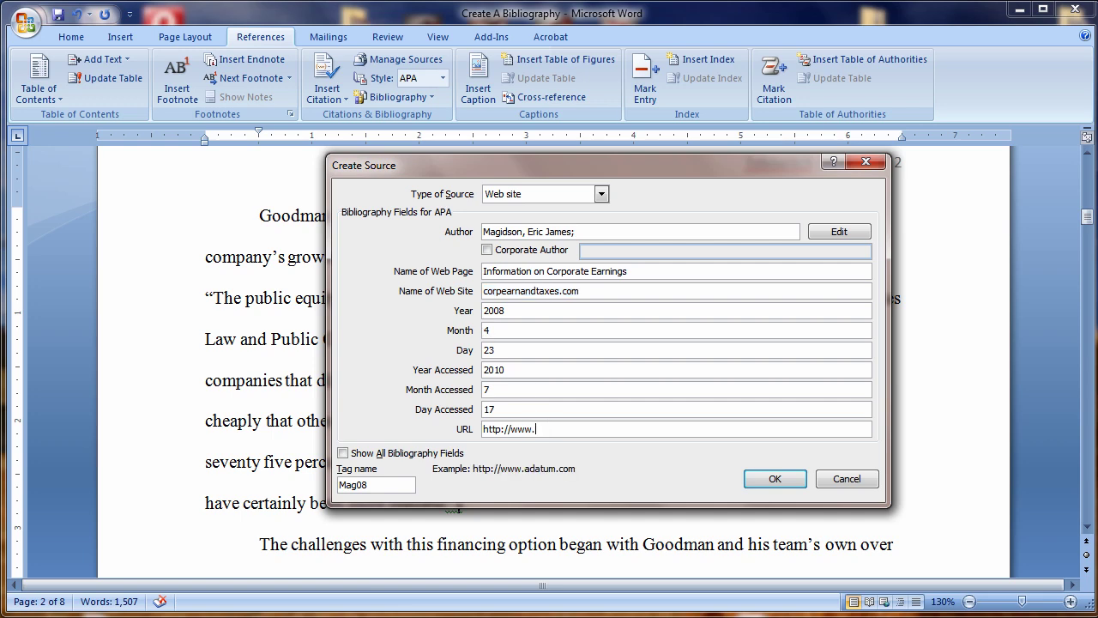
pyautogui.write('.')
pyautogui.hotkey('ctrl', 'v')
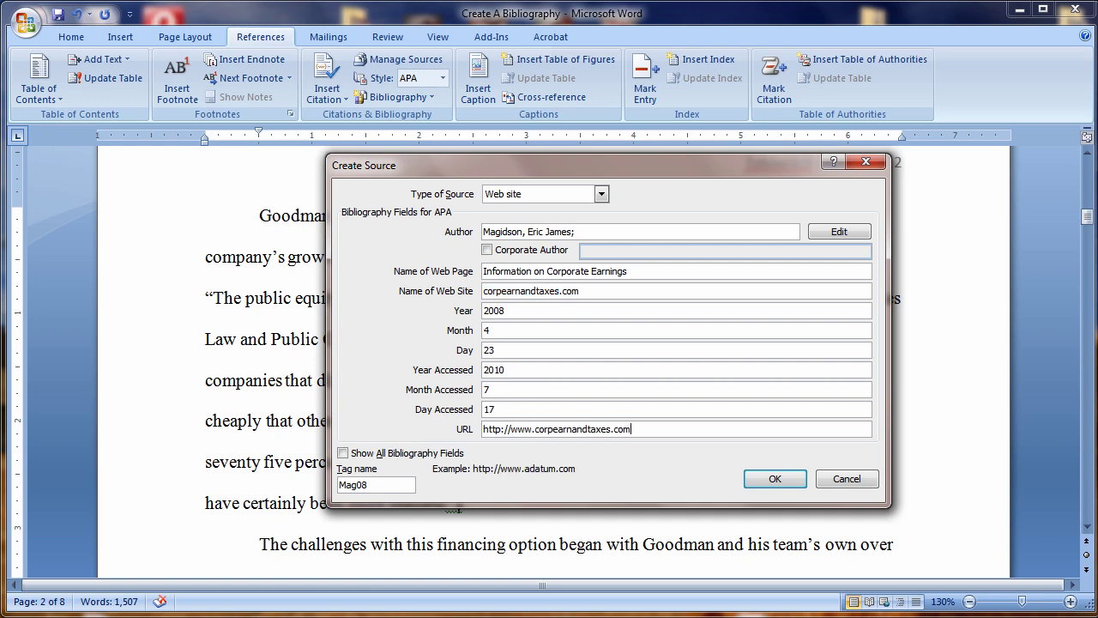
pyautogui.click(775, 478)
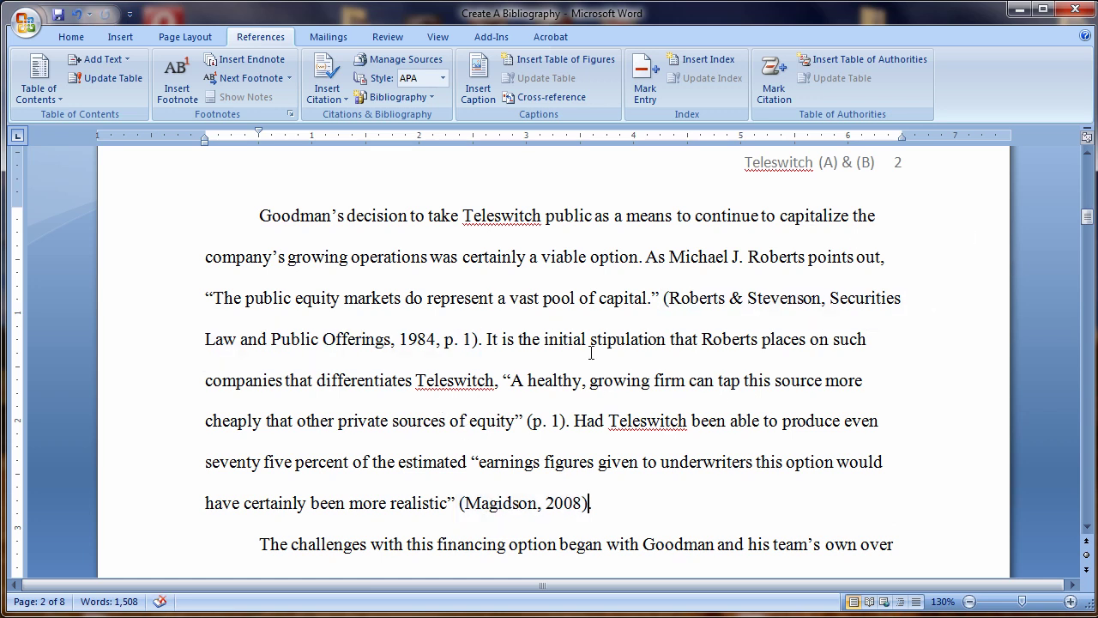
pyautogui.click(392, 64)
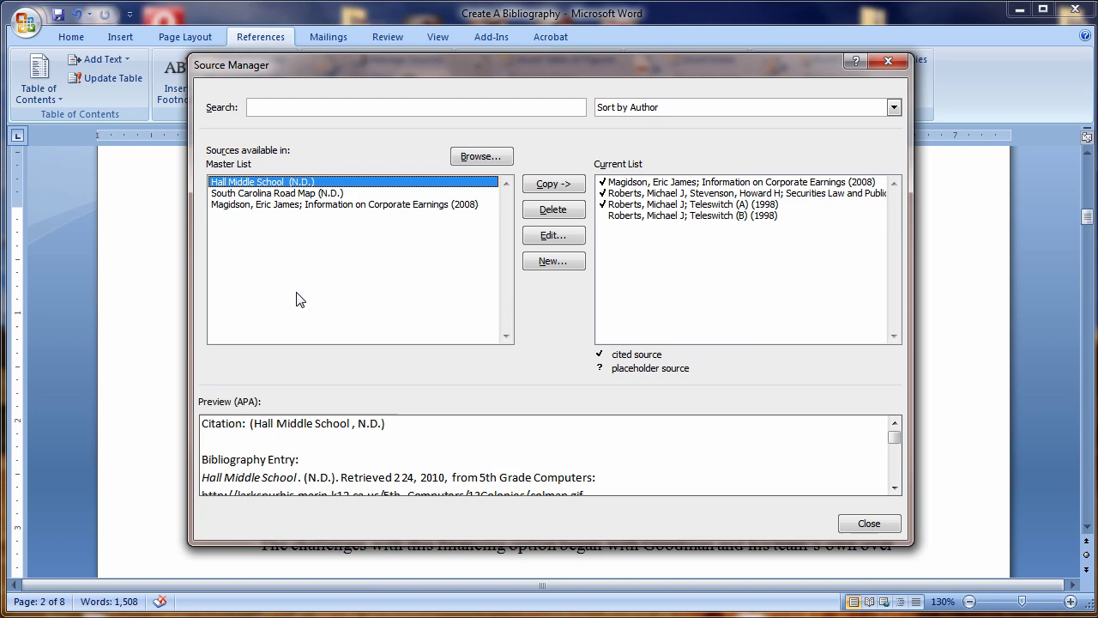
pyautogui.click(894, 62)
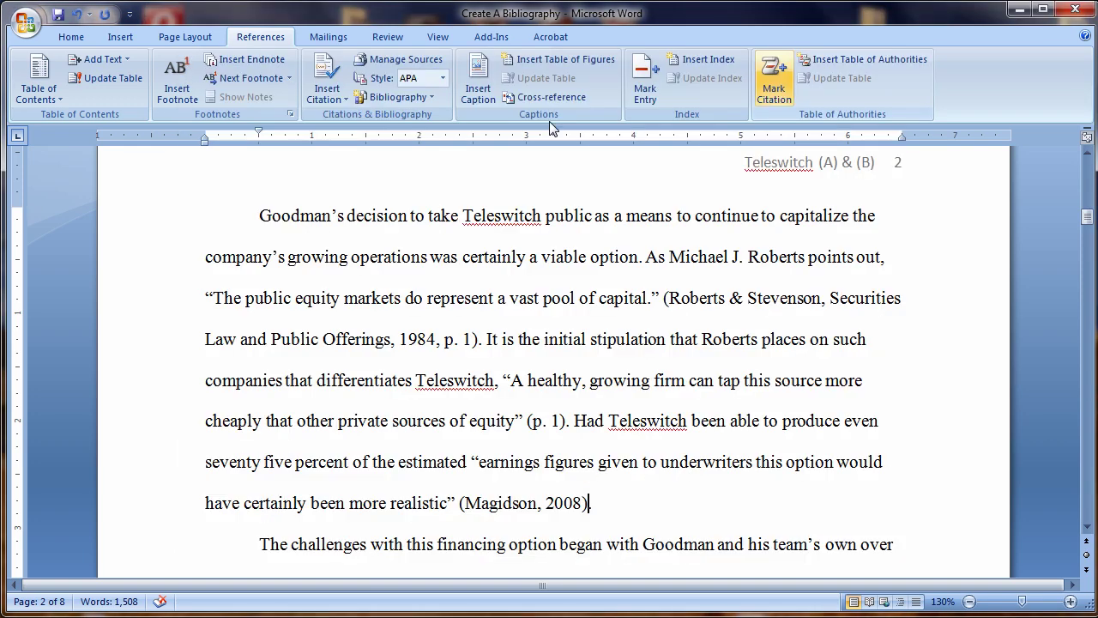
pyautogui.click(338, 96)
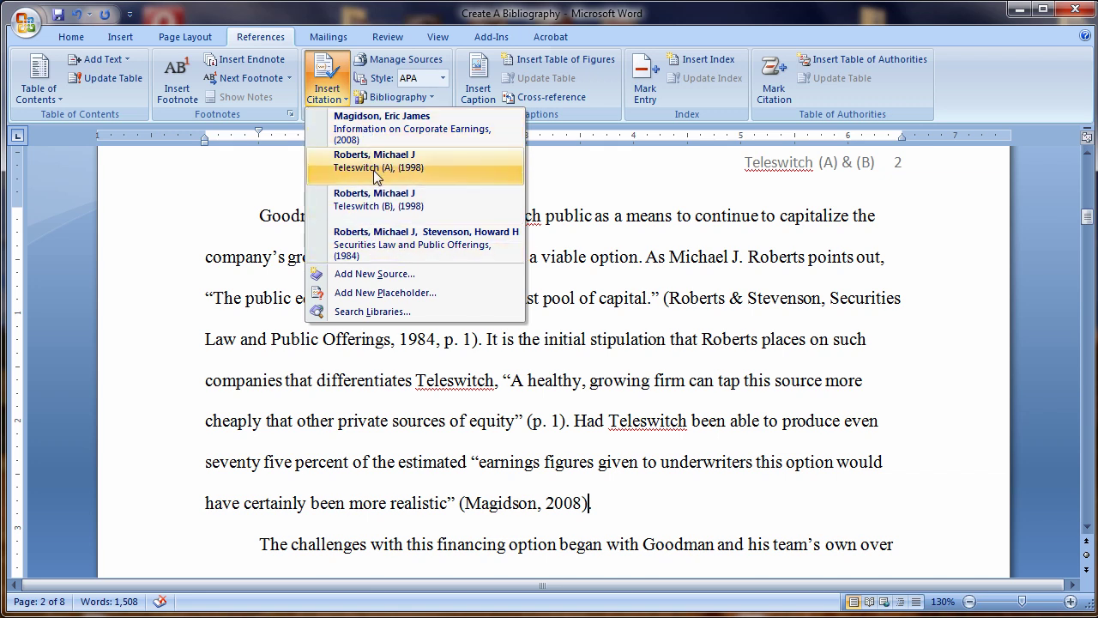
pyautogui.click(893, 219)
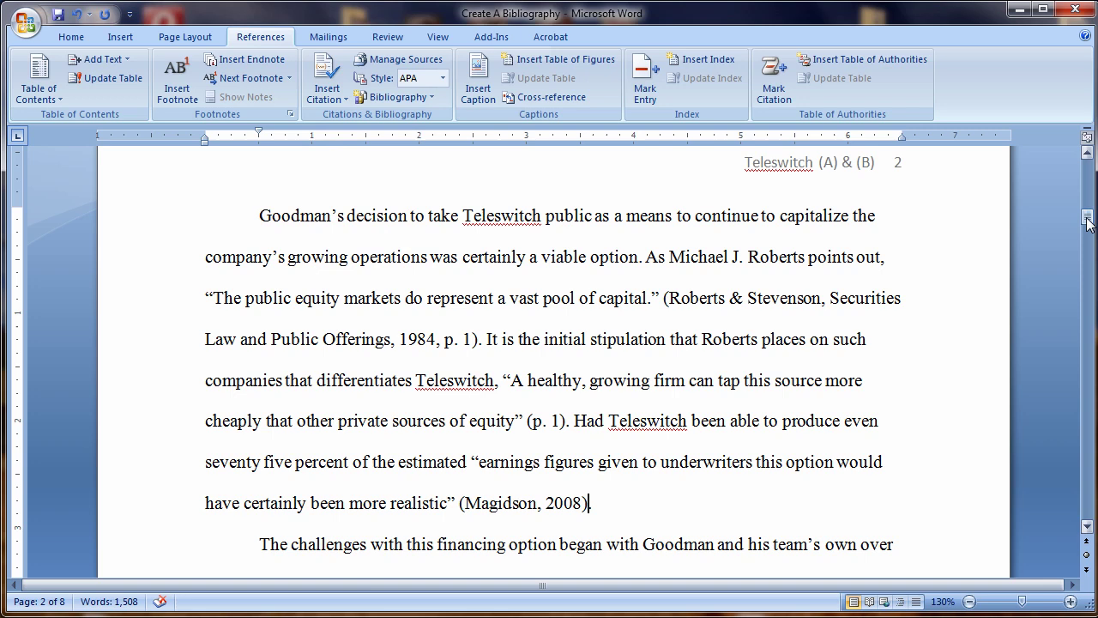
# - Scroll to blank page 8, show formatting marks, and place the cursor in its empty paragraph
pyautogui.moveTo(1087, 220); pyautogui.dragTo(1087, 477)
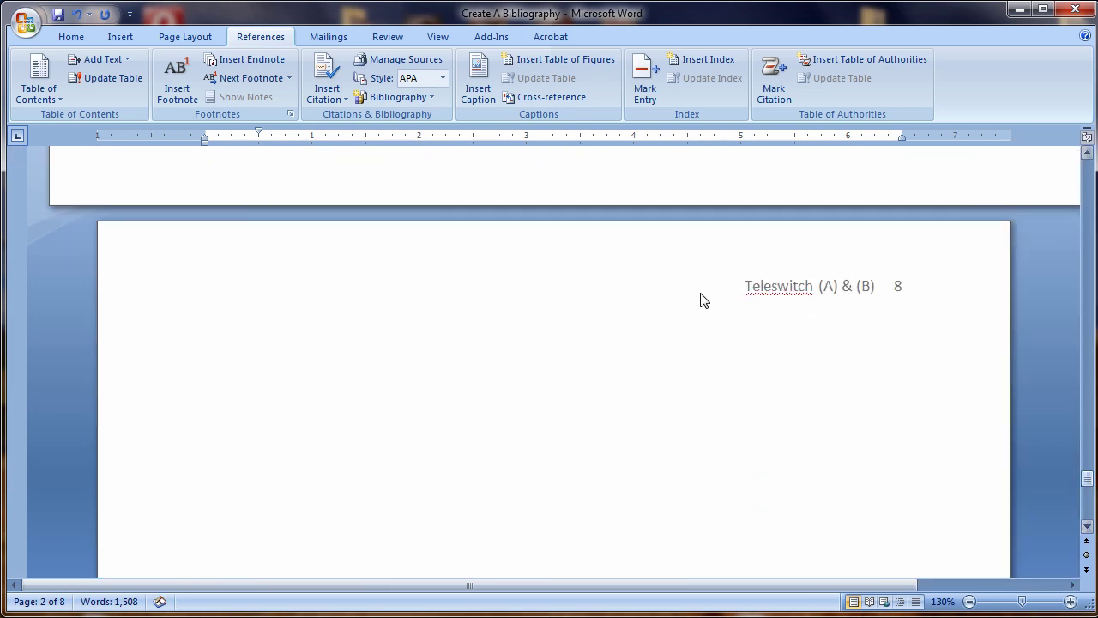
pyautogui.click(73, 37)
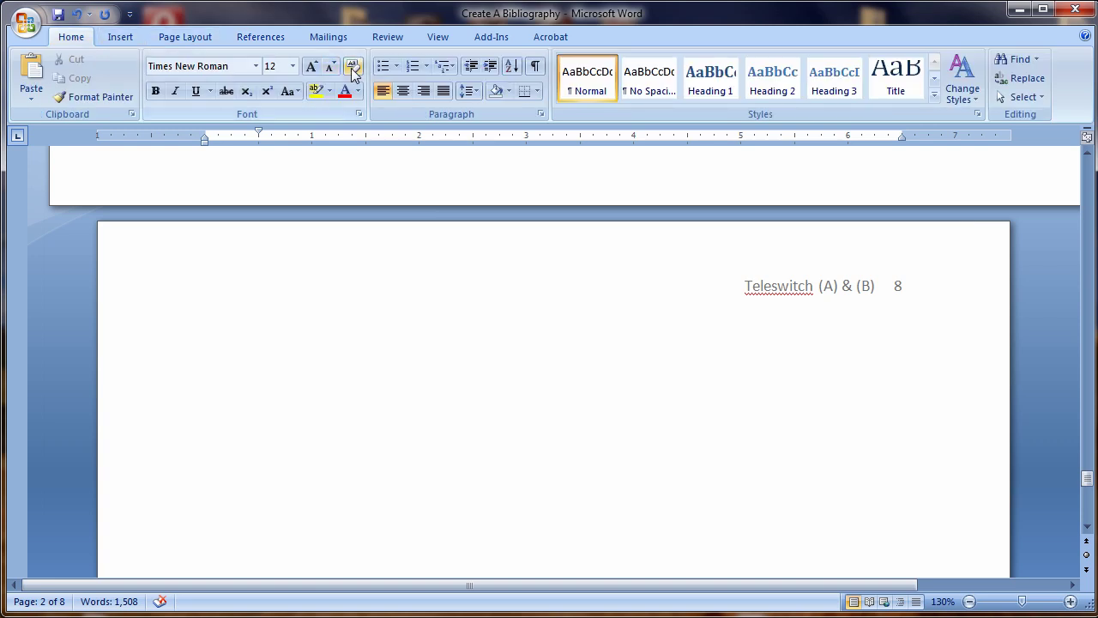
pyautogui.click(534, 67)
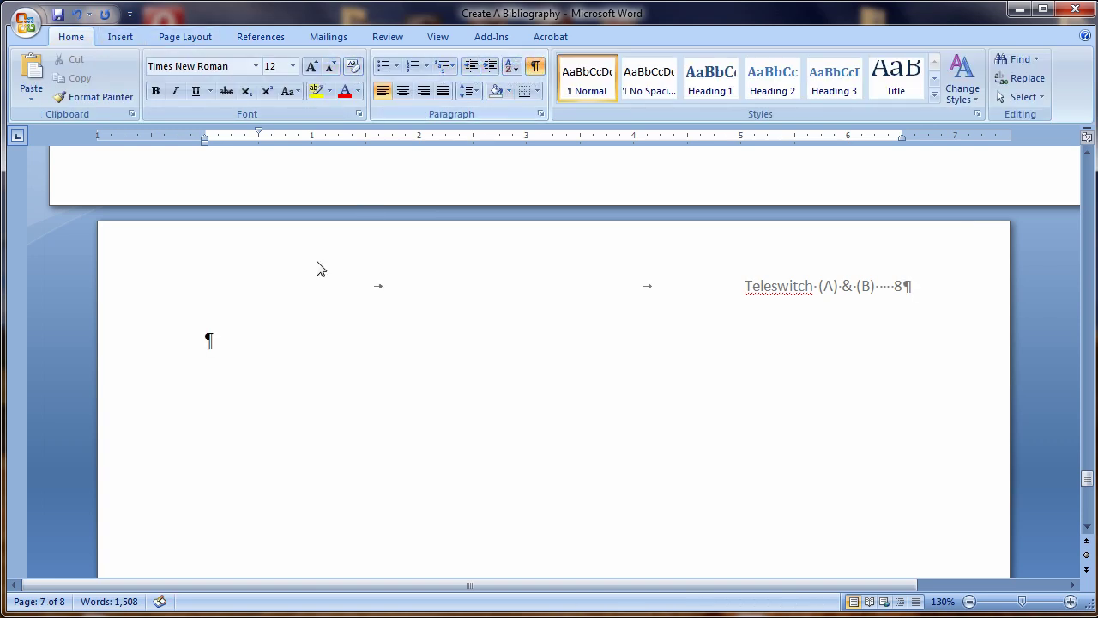
pyautogui.click(206, 339)
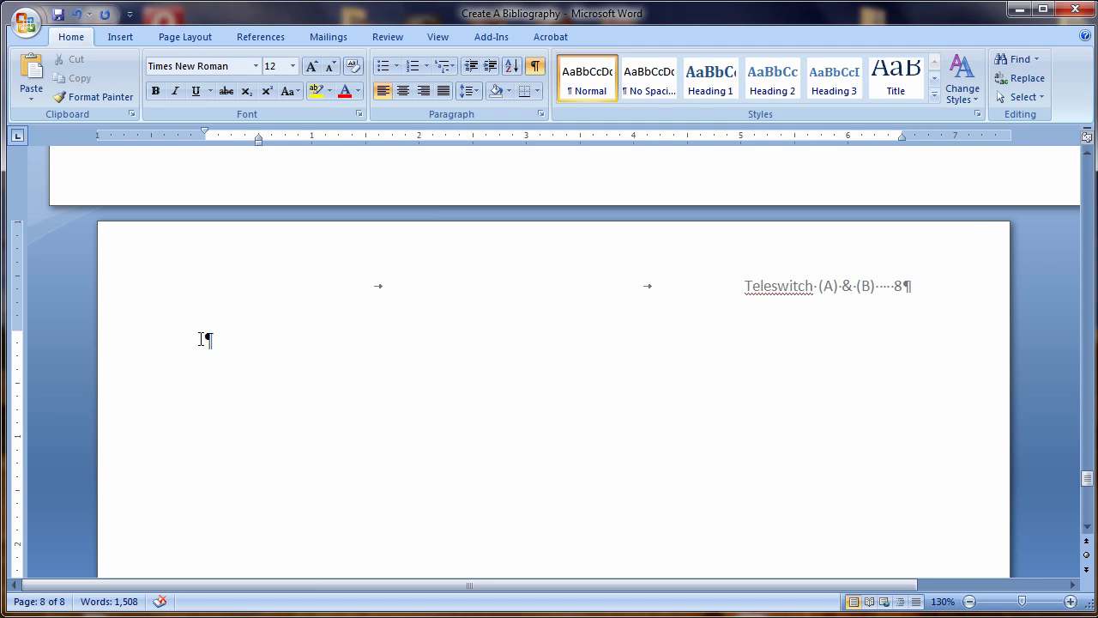
pyautogui.click(265, 38)
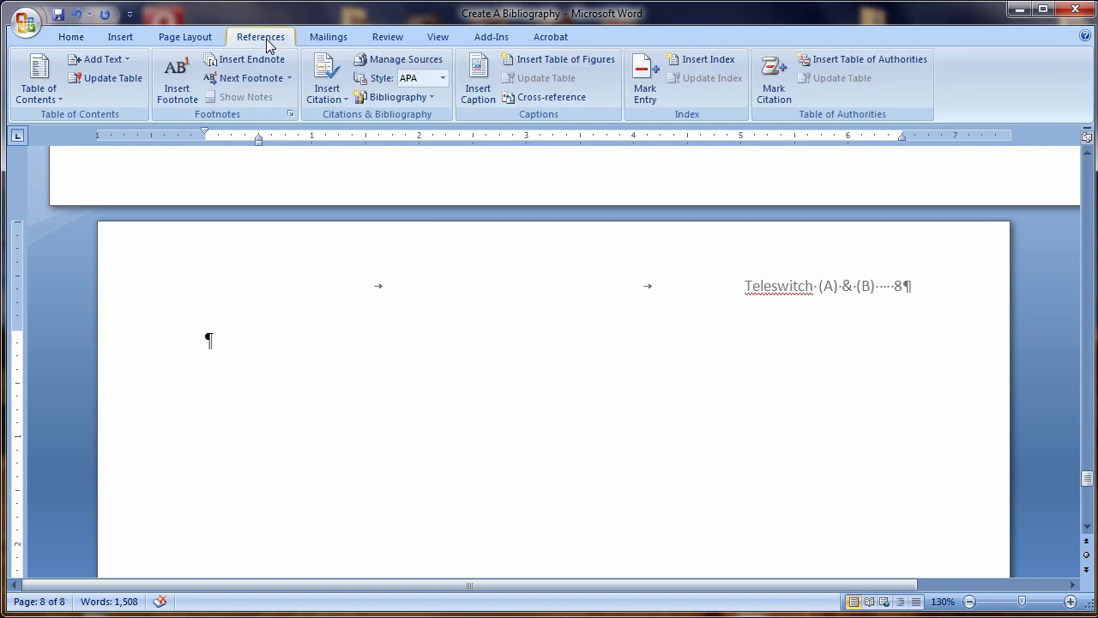
# - Insert the built-in titled Bibliography on page 8 and select its four entries
pyautogui.click(430, 99)
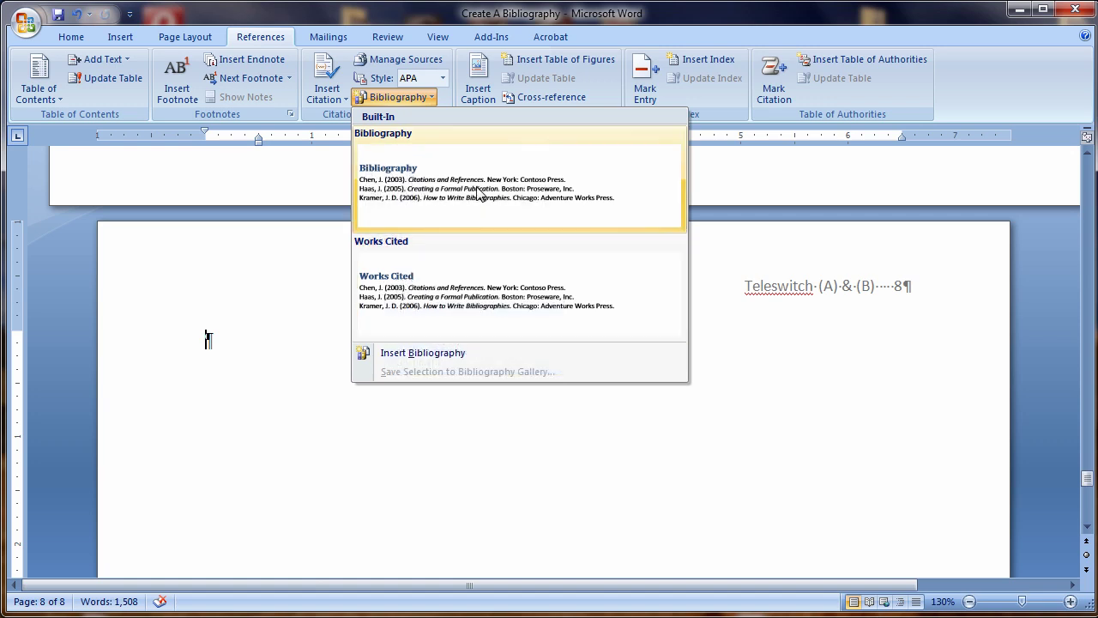
pyautogui.click(430, 184)
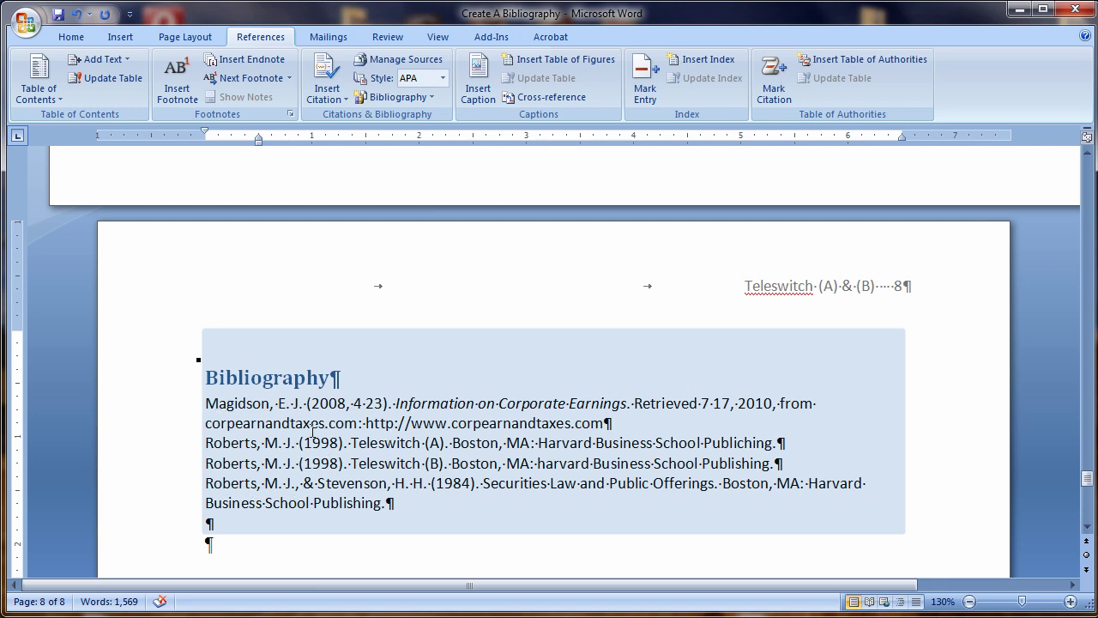
pyautogui.moveTo(208, 402); pyautogui.dragTo(390, 506)
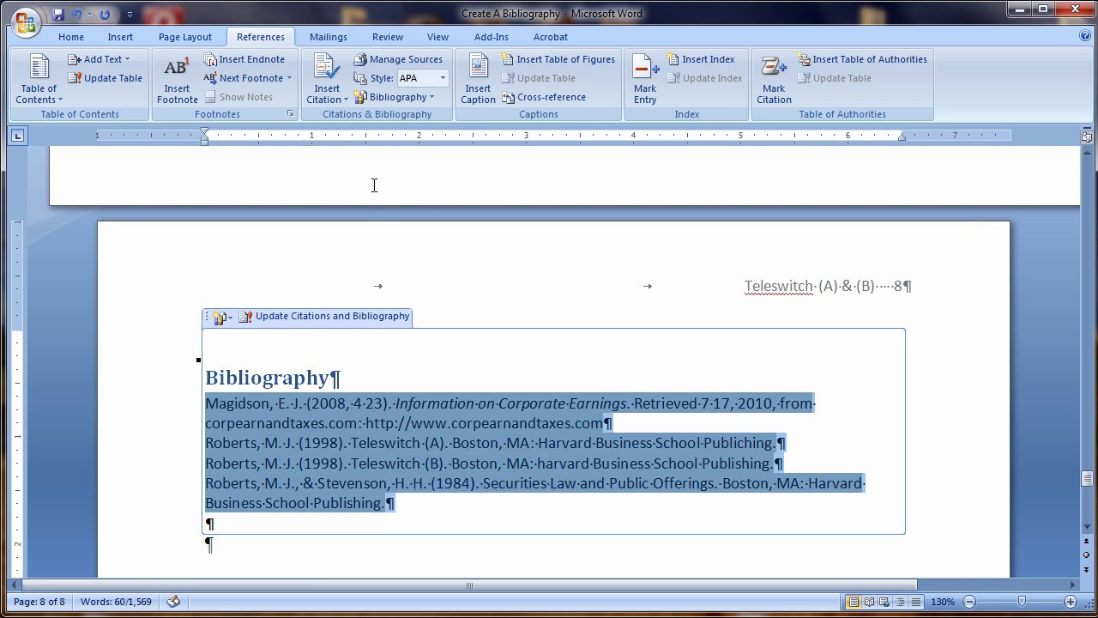
# - Apply 2.0 line spacing to the selected bibliography entries, then deselect them
pyautogui.click(89, 41)
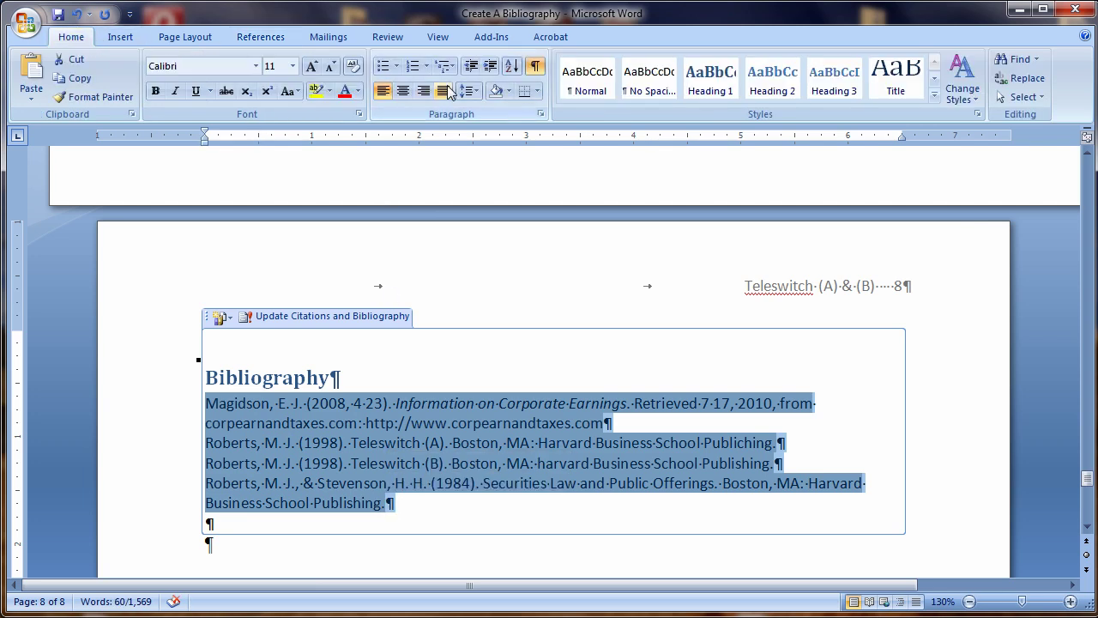
pyautogui.click(473, 91)
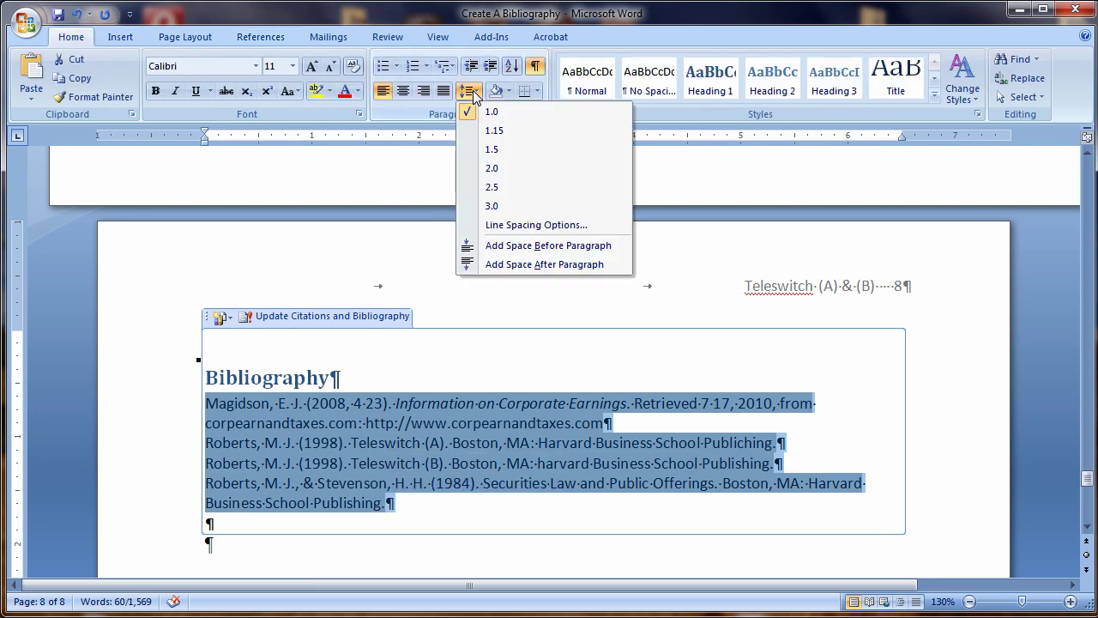
pyautogui.click(495, 170)
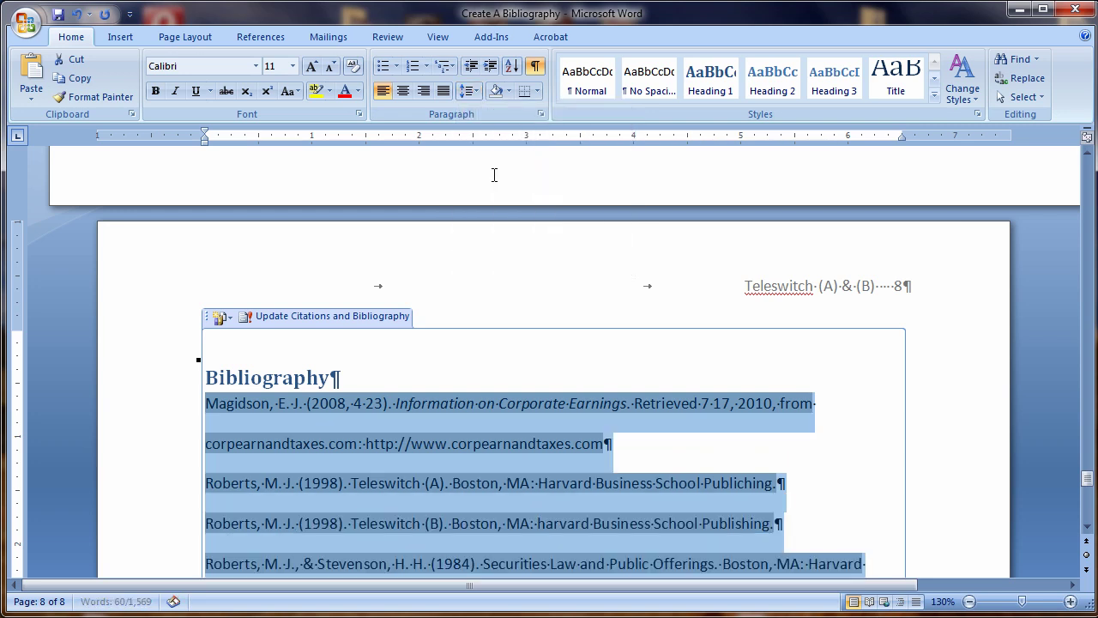
pyautogui.click(933, 444)
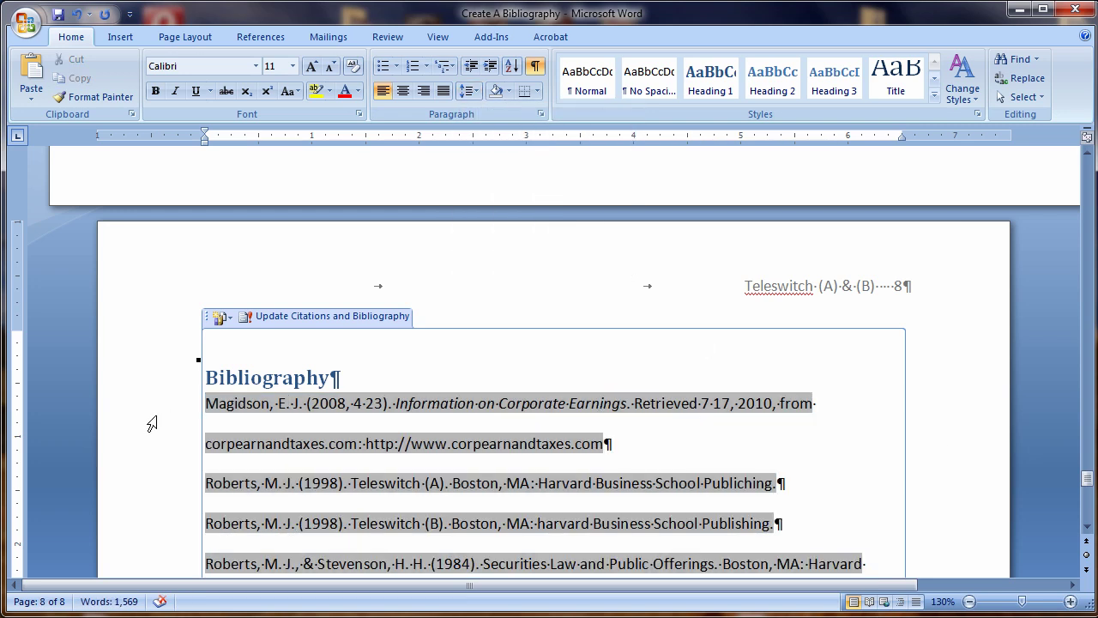
pyautogui.click(1087, 526)
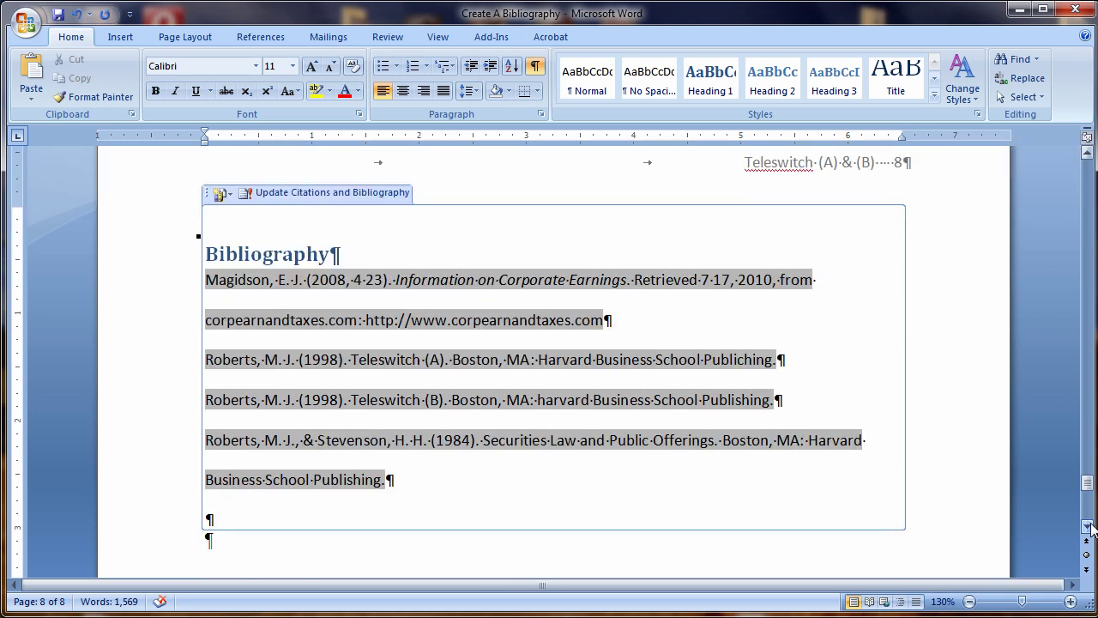